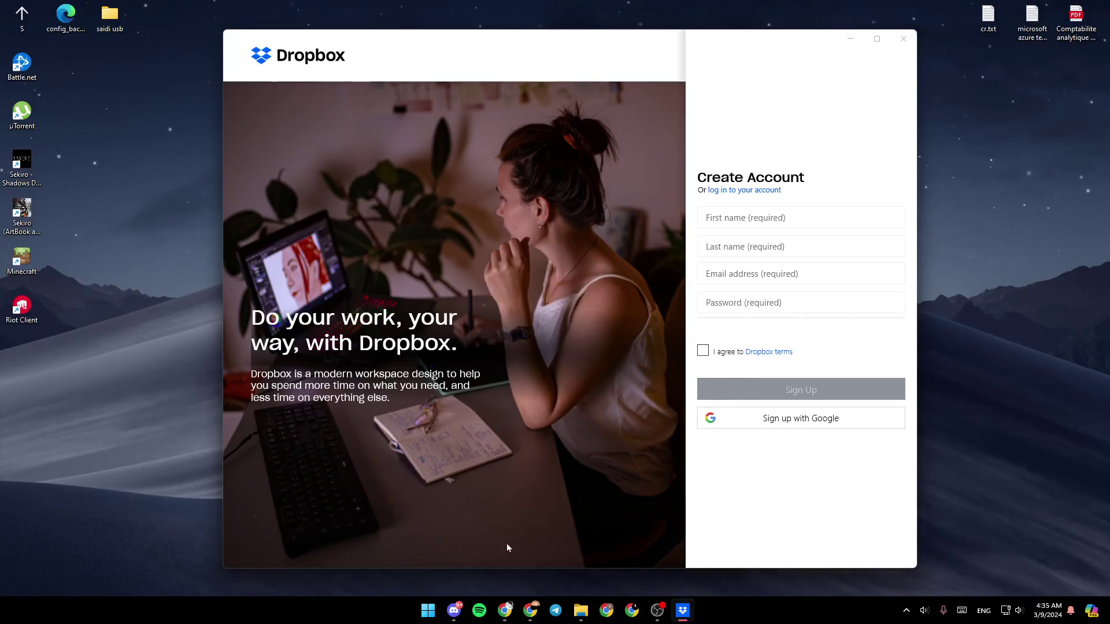
- Search the Start menu for 'sett' and launch the Settings app
{"action": "left_click", "coordinate": [427, 610]}
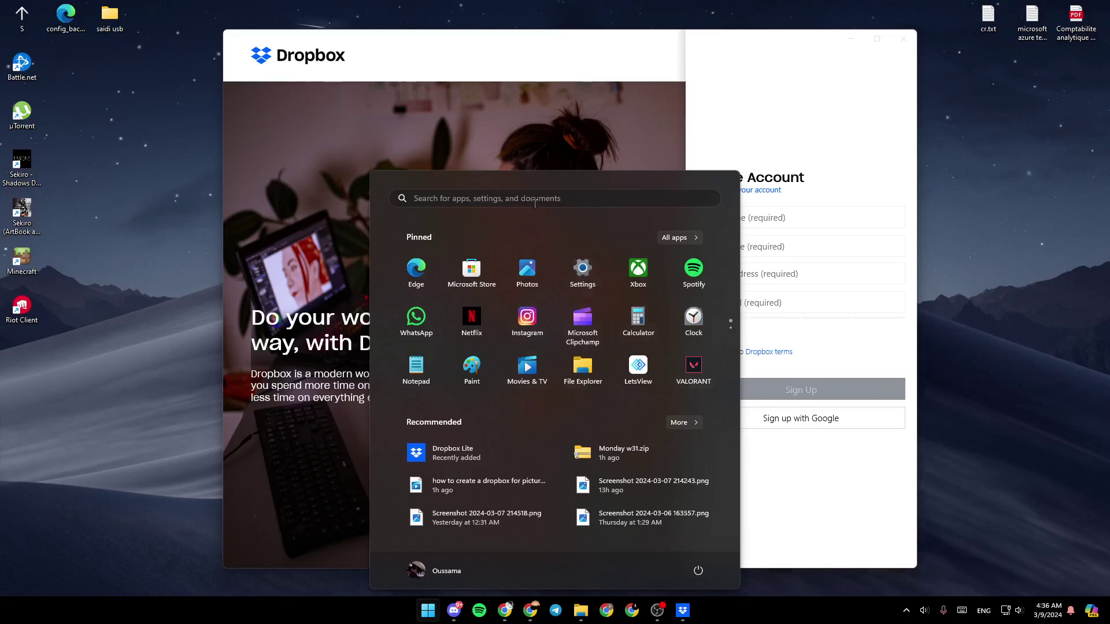
{"action": "type", "text": "sett"}
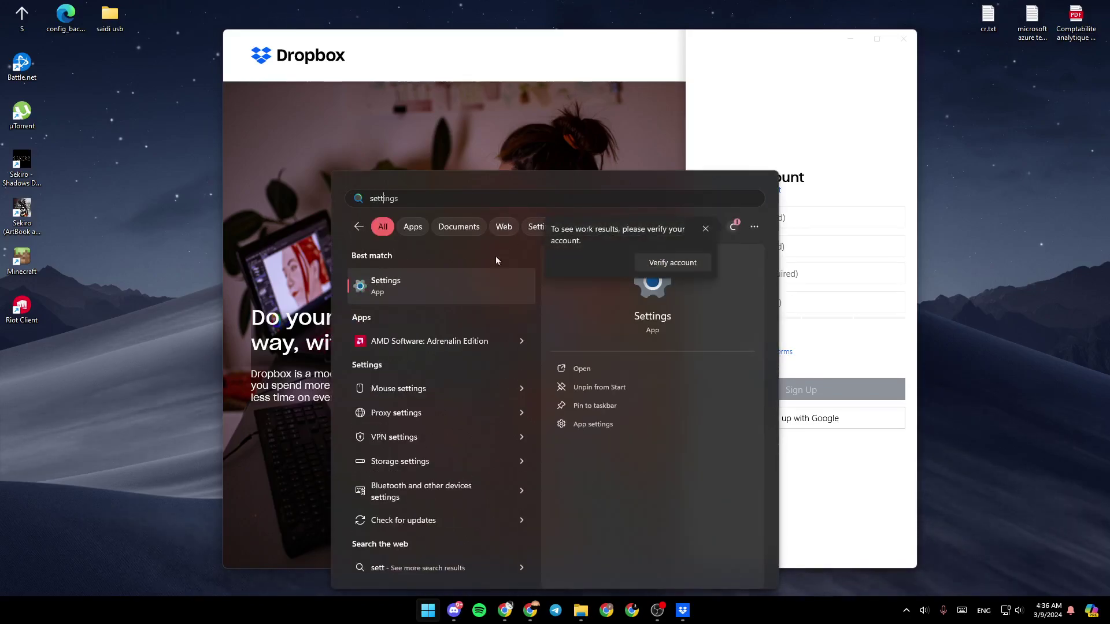
{"action": "left_click", "coordinate": [431, 285]}
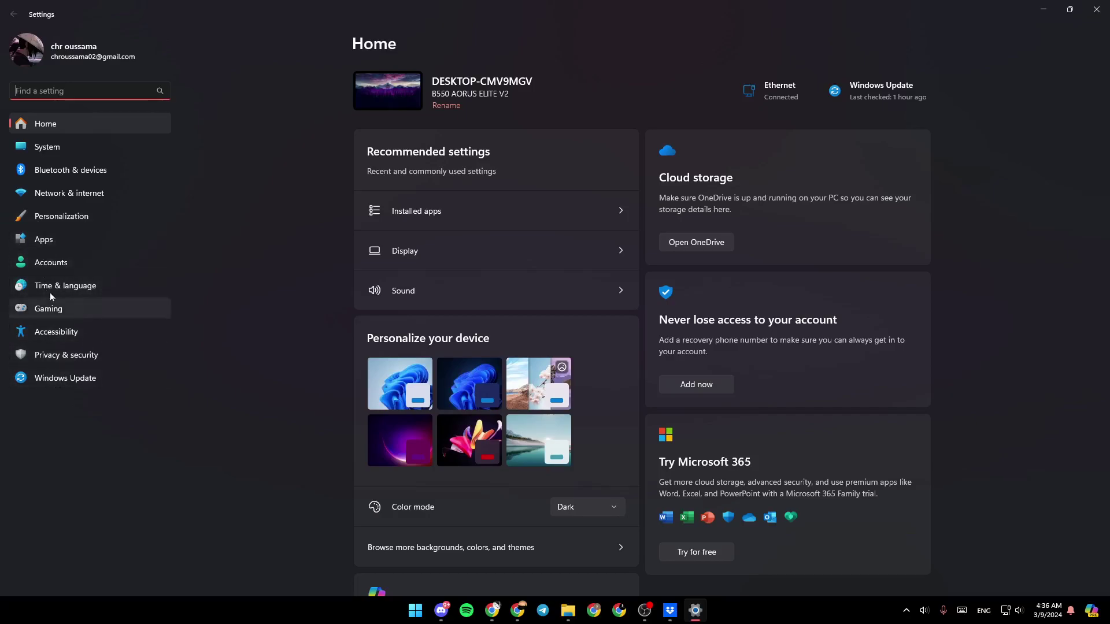
- Go to the Apps section from the Settings sidebar
{"action": "left_click", "coordinate": [69, 244]}
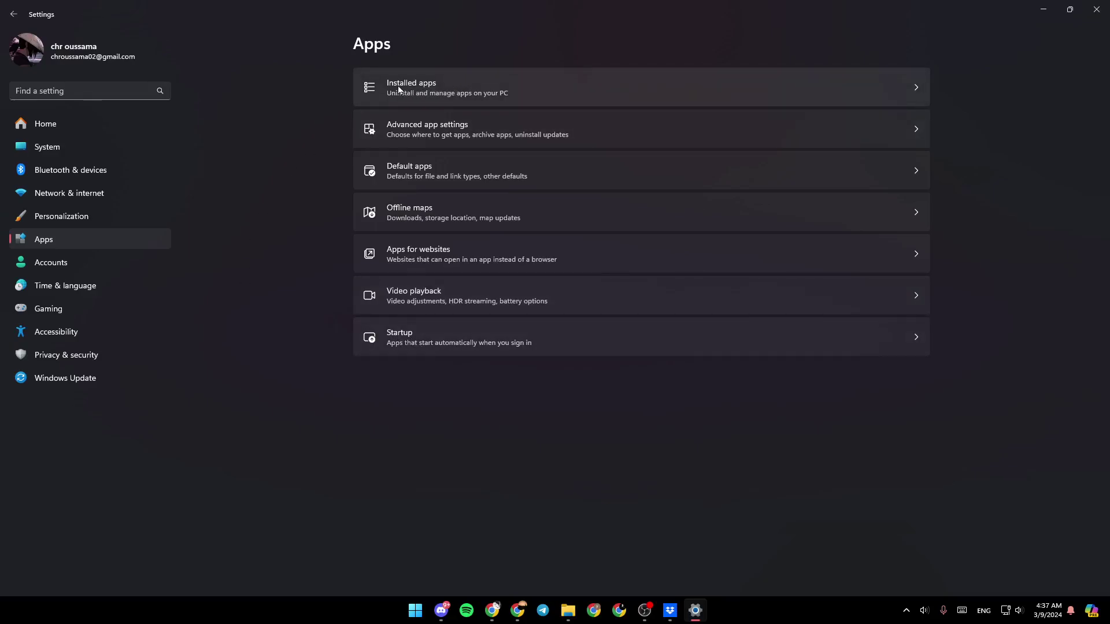
- Show the Installed apps list and scroll down to Dropbox Lite
{"action": "left_click", "coordinate": [521, 84]}
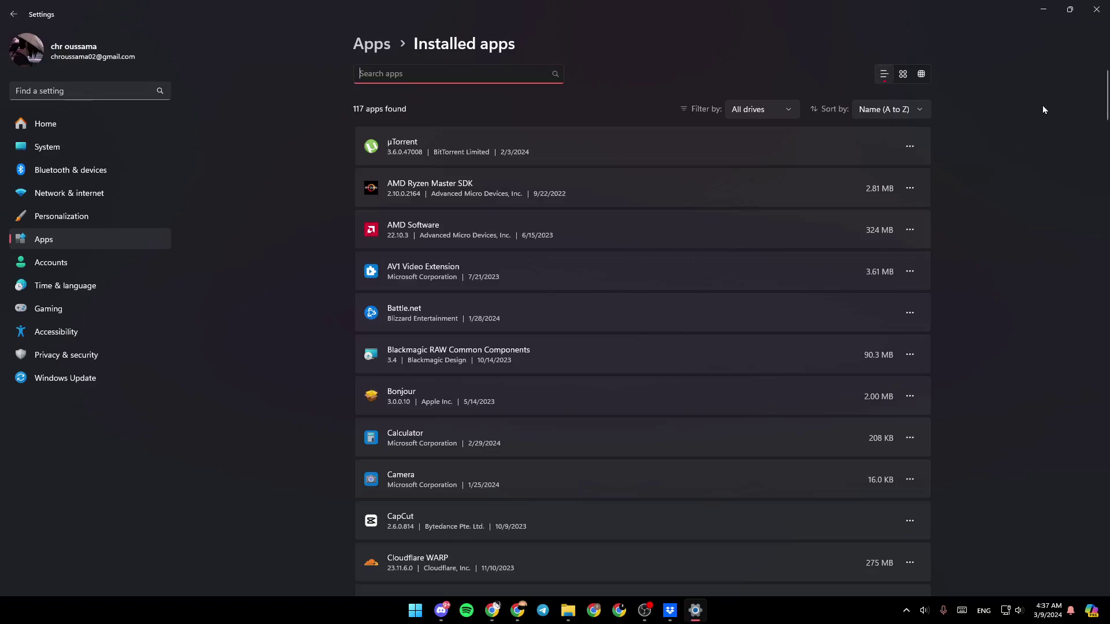
{"action": "scroll", "coordinate": [642, 347], "scroll_direction": "down", "scroll_amount": 2}
{"action": "scroll", "coordinate": [642, 347], "scroll_direction": "down", "scroll_amount": 2}
{"action": "scroll", "coordinate": [642, 347], "scroll_direction": "down", "scroll_amount": 2}
{"action": "scroll", "coordinate": [642, 347], "scroll_direction": "down", "scroll_amount": 3}
{"action": "scroll", "coordinate": [642, 347], "scroll_direction": "down", "scroll_amount": 3}
{"action": "scroll", "coordinate": [641, 347], "scroll_direction": "down", "scroll_amount": 3}
{"action": "scroll", "coordinate": [642, 347], "scroll_direction": "down", "scroll_amount": 3}
{"action": "scroll", "coordinate": [642, 347], "scroll_direction": "up", "scroll_amount": 3}
{"action": "scroll", "coordinate": [642, 347], "scroll_direction": "up", "scroll_amount": 3}
{"action": "scroll", "coordinate": [641, 346], "scroll_direction": "up", "scroll_amount": 1}
{"action": "scroll", "coordinate": [641, 347], "scroll_direction": "up", "scroll_amount": 2}
{"action": "scroll", "coordinate": [564, 260], "scroll_direction": "up", "scroll_amount": 1}
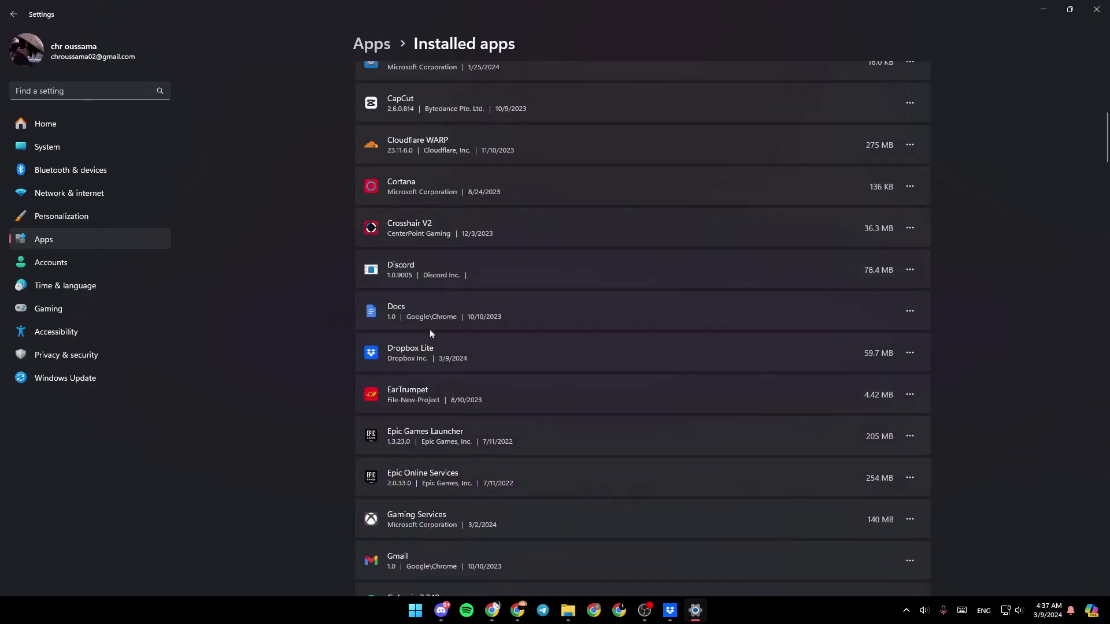
- Choose Uninstall from Dropbox Lite's options menu
{"action": "left_click", "coordinate": [910, 354]}
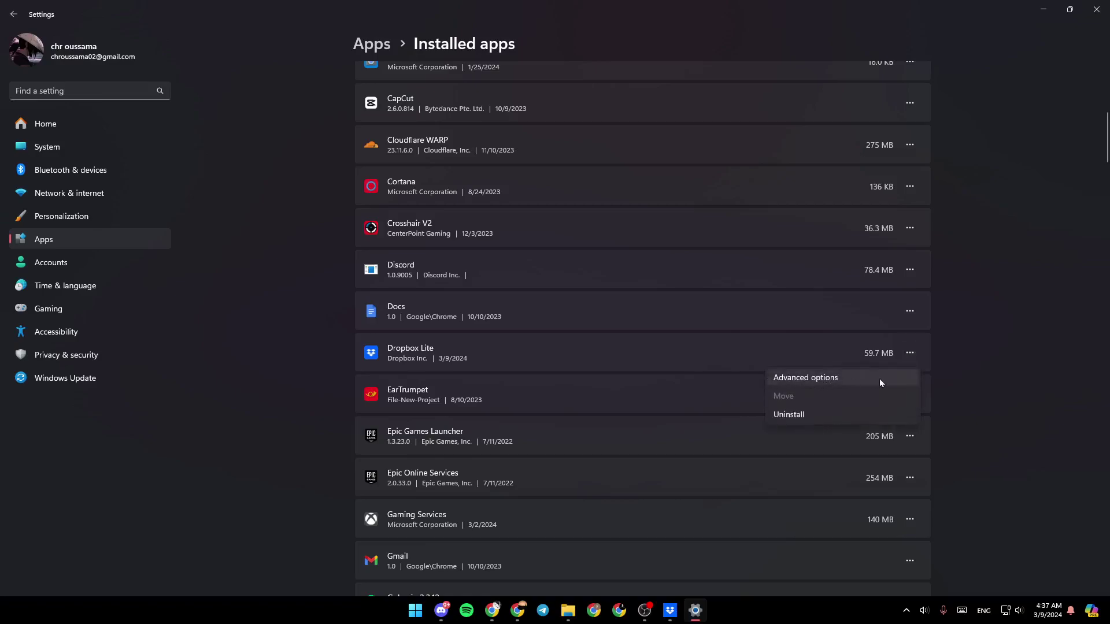
{"action": "left_click", "coordinate": [814, 417]}
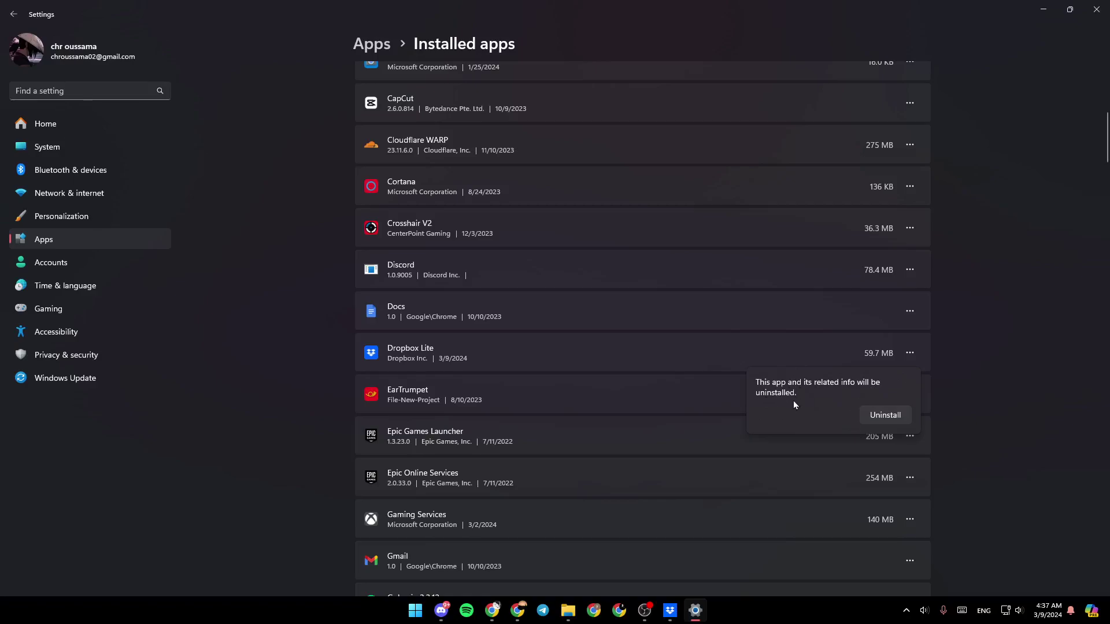
- Confirm removing Dropbox Lite and its data, leaving 116 installed apps
{"action": "left_click", "coordinate": [884, 416]}
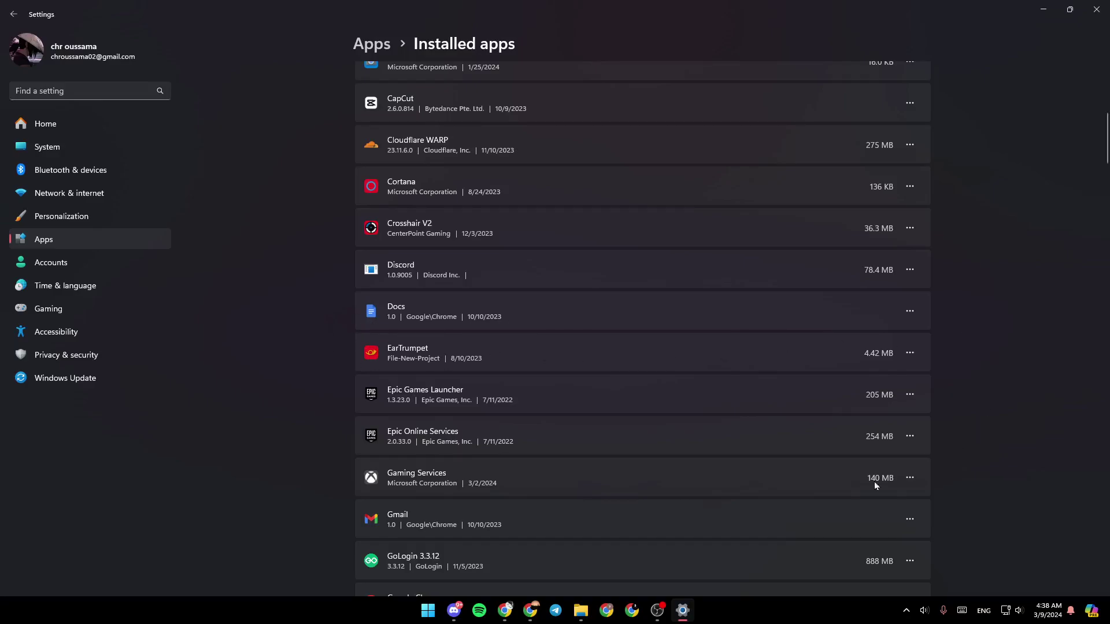
{"action": "scroll", "coordinate": [859, 495], "scroll_direction": "up", "scroll_amount": 5}
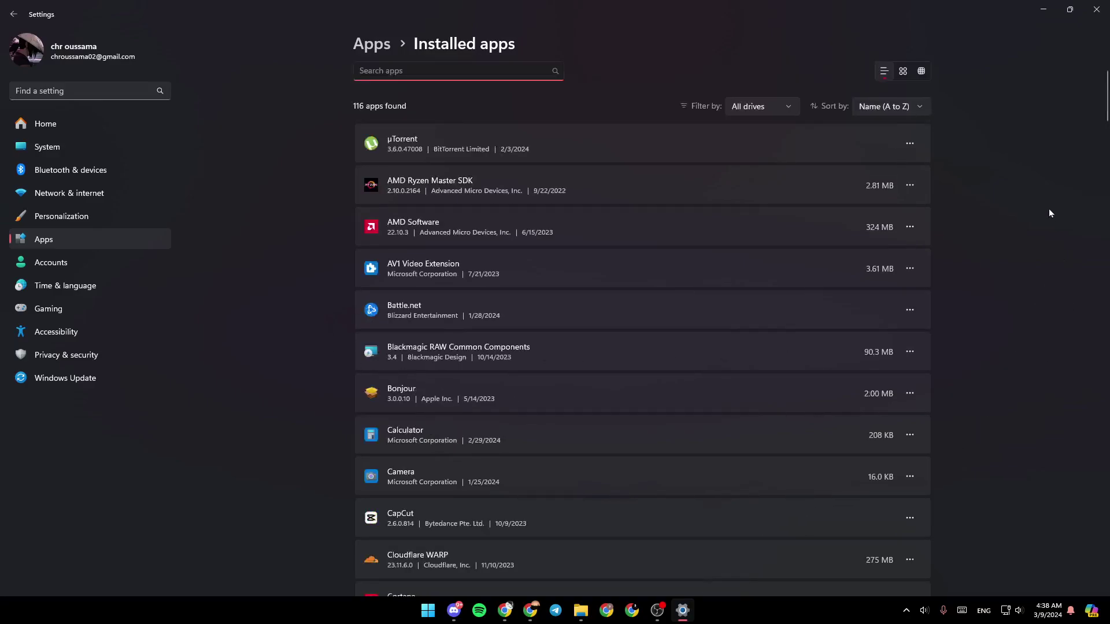